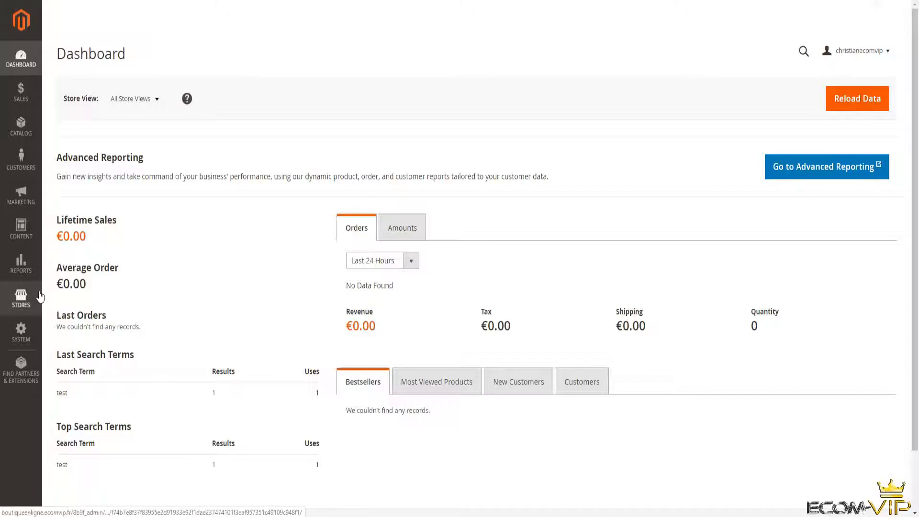
Open the System section of the Advanced settings in the store configuration.
click(22, 301)
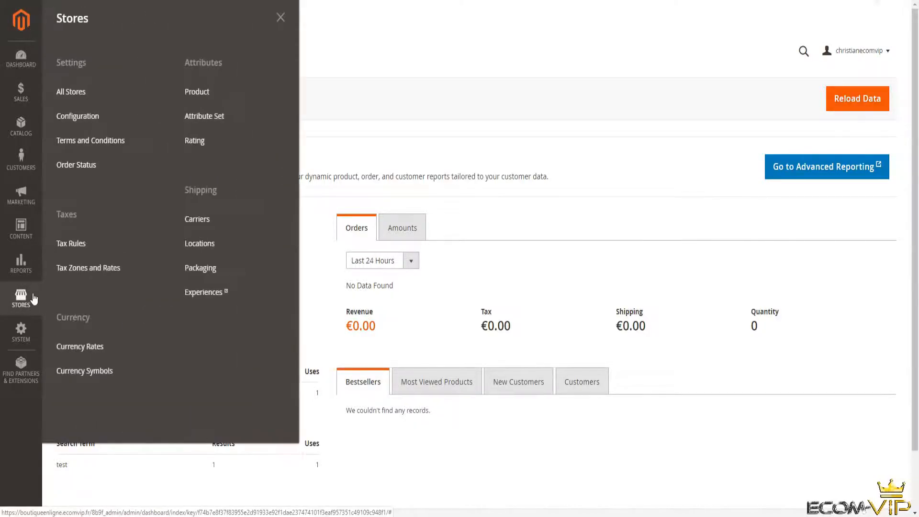
click(184, 272)
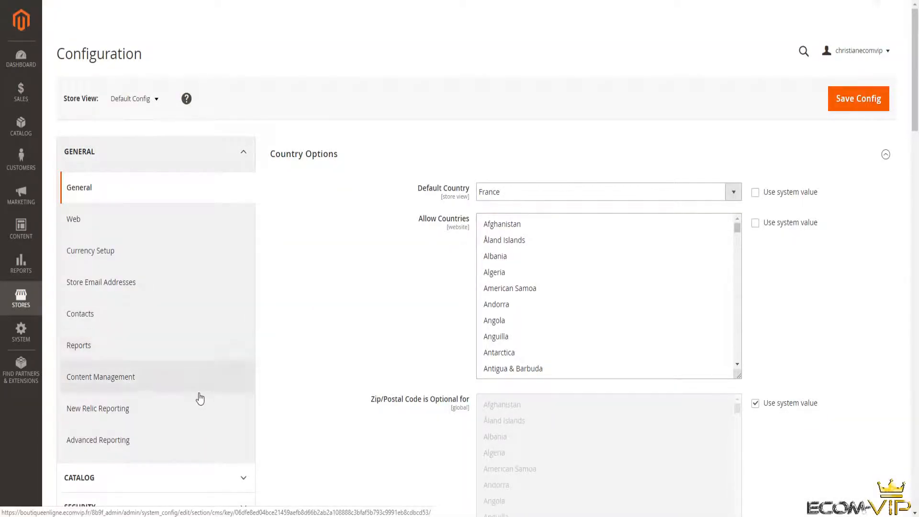
scroll(200, 397, down, 5)
scroll(200, 396, down, 2)
click(218, 328)
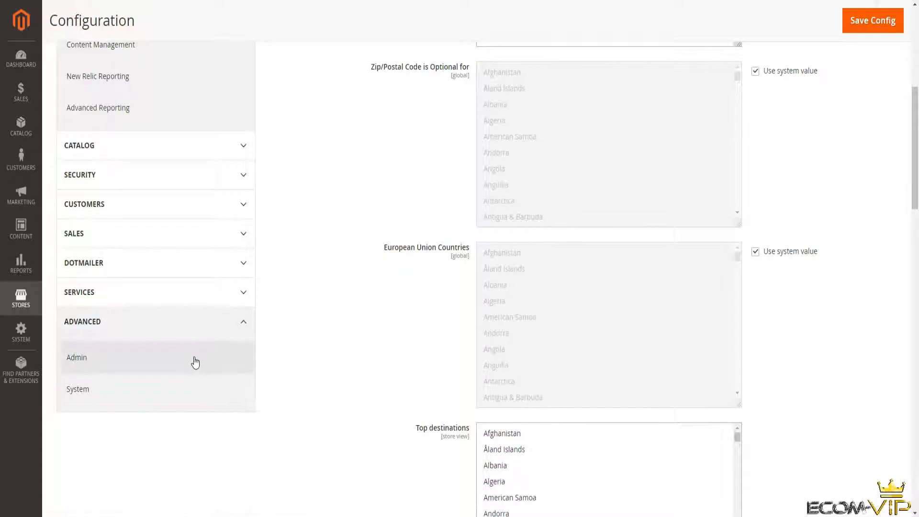
click(209, 387)
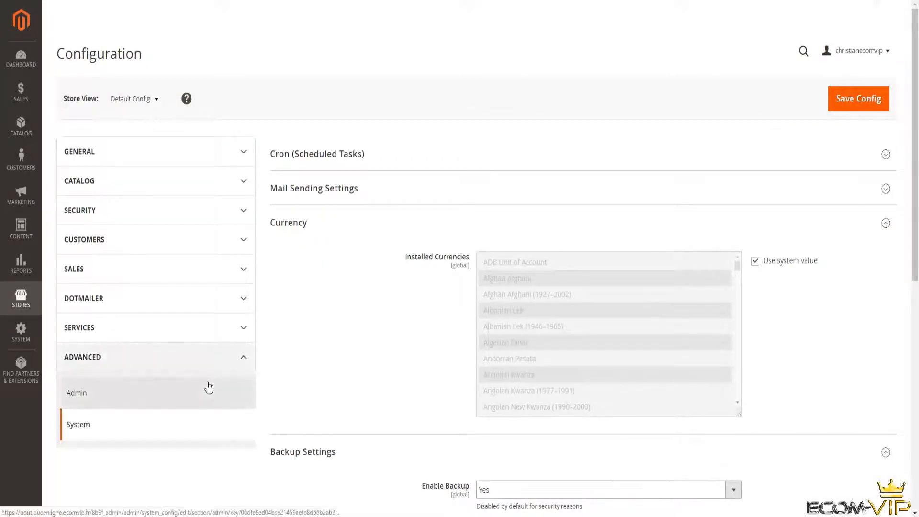
Set Enable Backup to Yes in the Backup Settings.
scroll(599, 373, down, 5)
scroll(374, 192, down, 5)
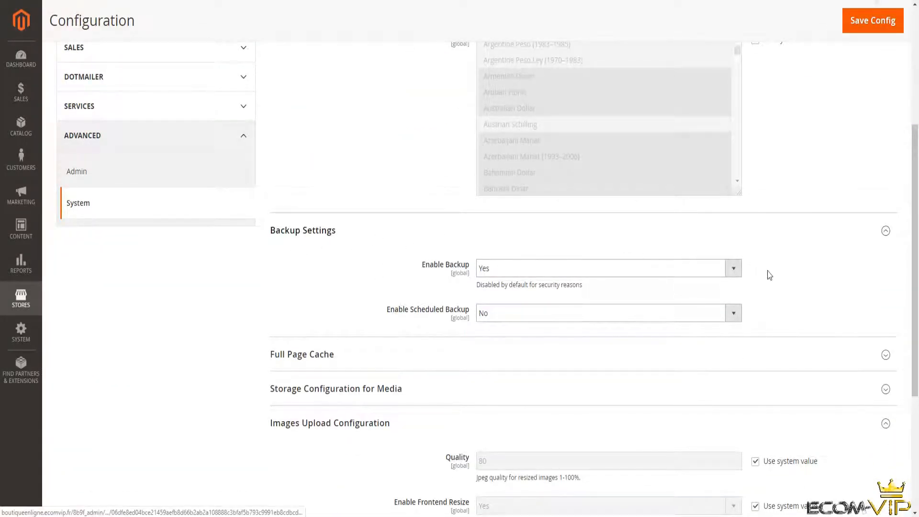
click(734, 269)
click(723, 280)
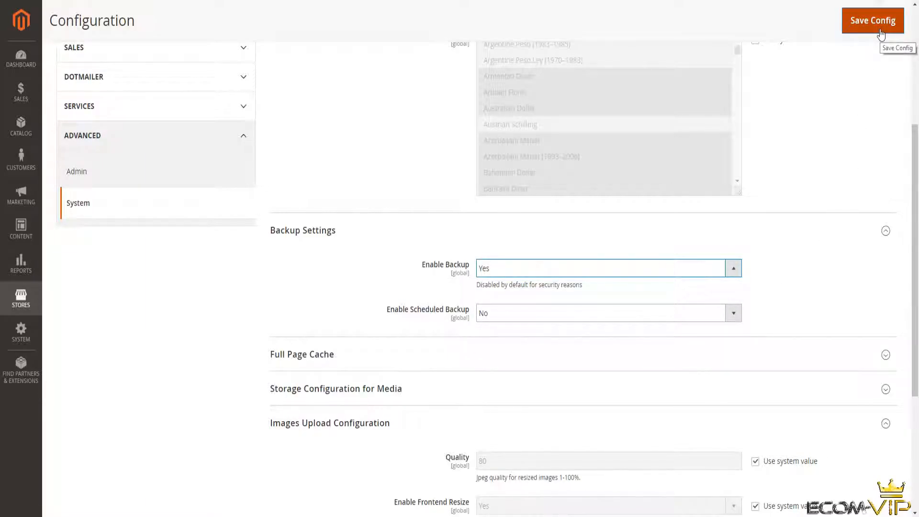
scroll(335, 213, up, 5)
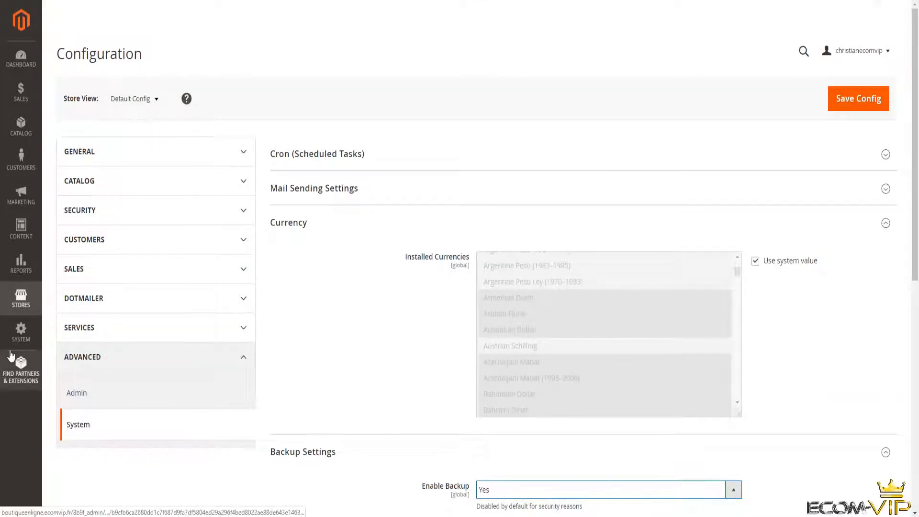
Open the Magento Marketplace website from the Find Partners & Extensions page.
click(22, 373)
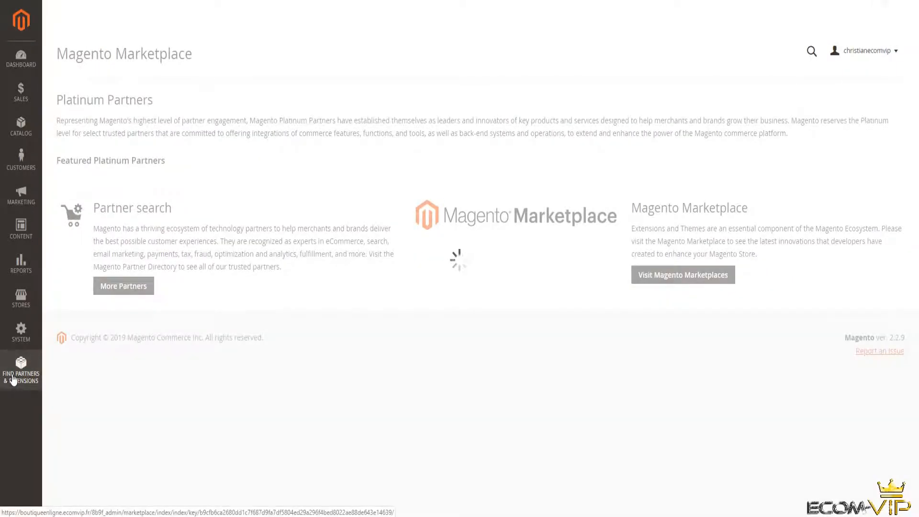
scroll(496, 288, down, 4)
scroll(497, 288, down, 10)
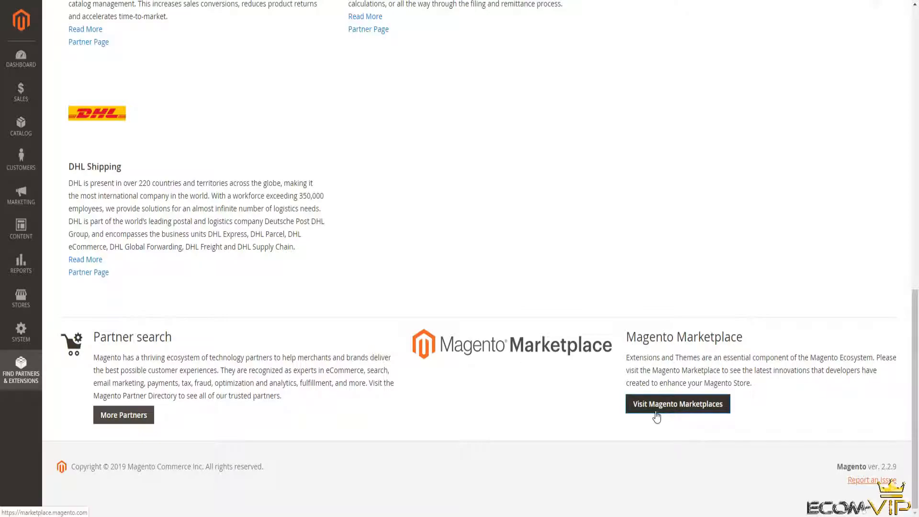
click(689, 417)
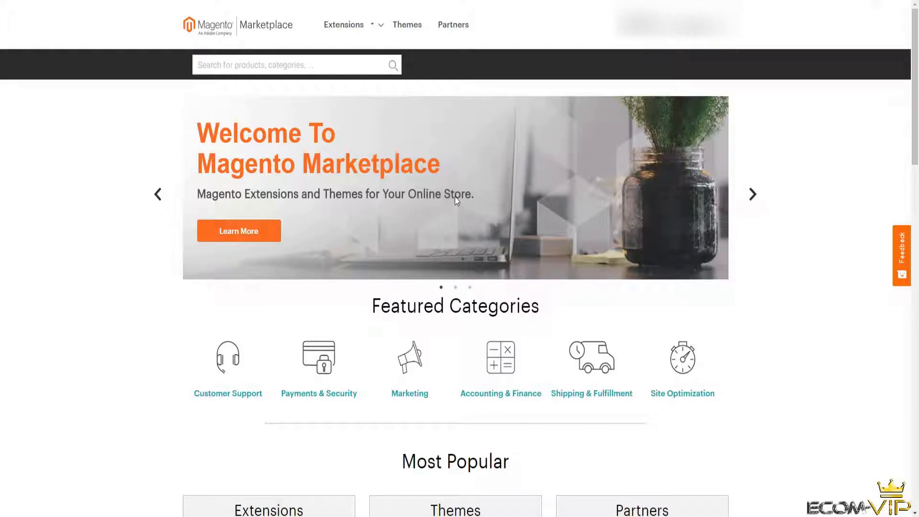
Examine the Marketplace home page with its featured categories and most popular extensions, themes and partners.
scroll(591, 236, down, 8)
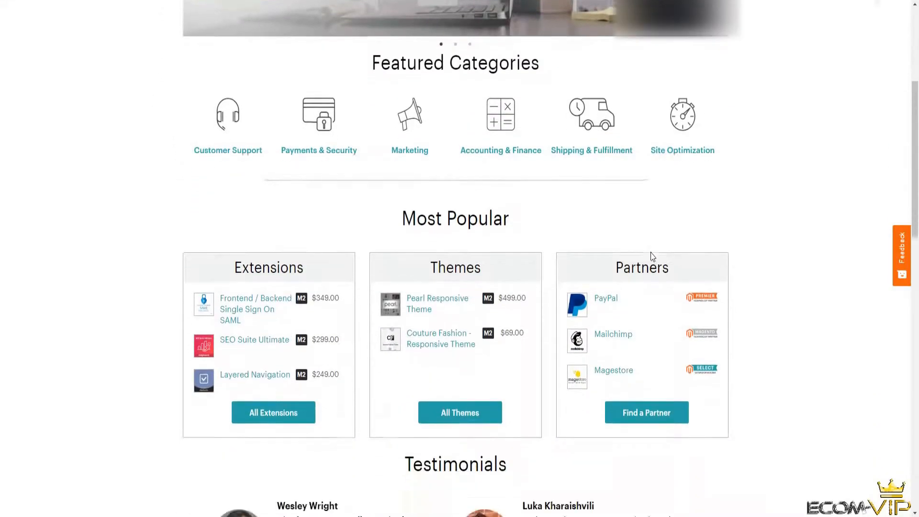
scroll(404, 206, up, 8)
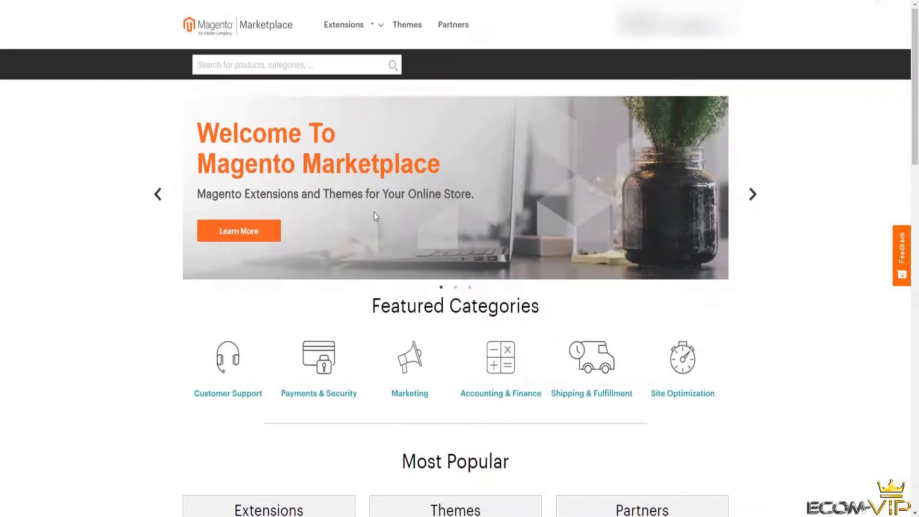
scroll(508, 292, down, 5)
scroll(345, 168, up, 5)
mouse_move(340, 42)
scroll(503, 343, down, 3)
scroll(504, 343, up, 3)
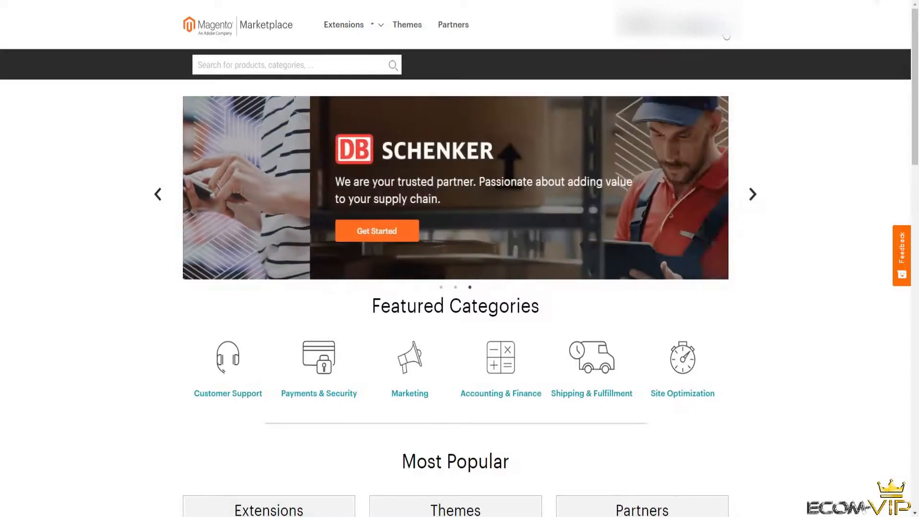
Open the Magento 2 access keys page from the Marketplace account profile.
click(727, 37)
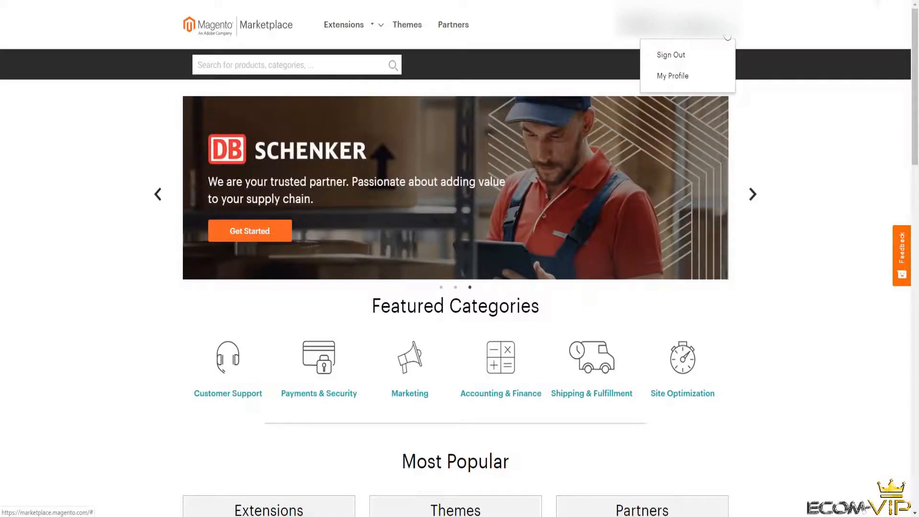
click(690, 79)
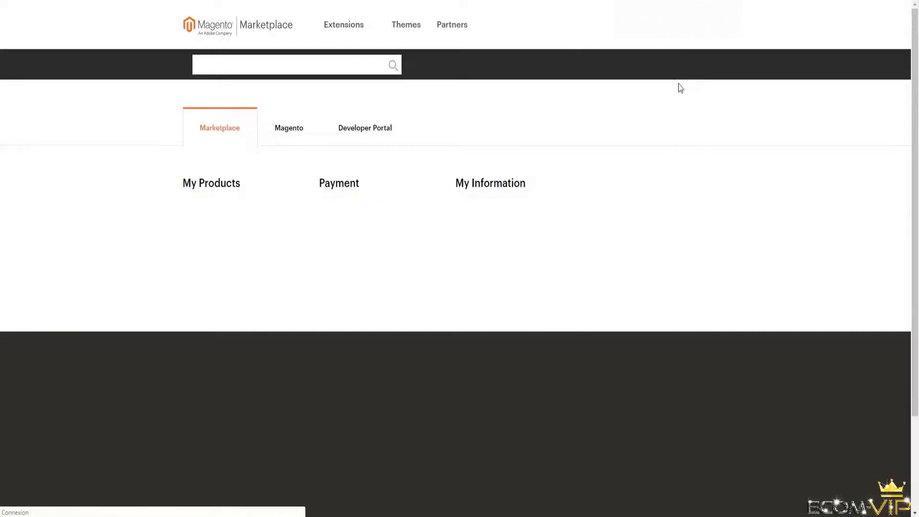
click(214, 214)
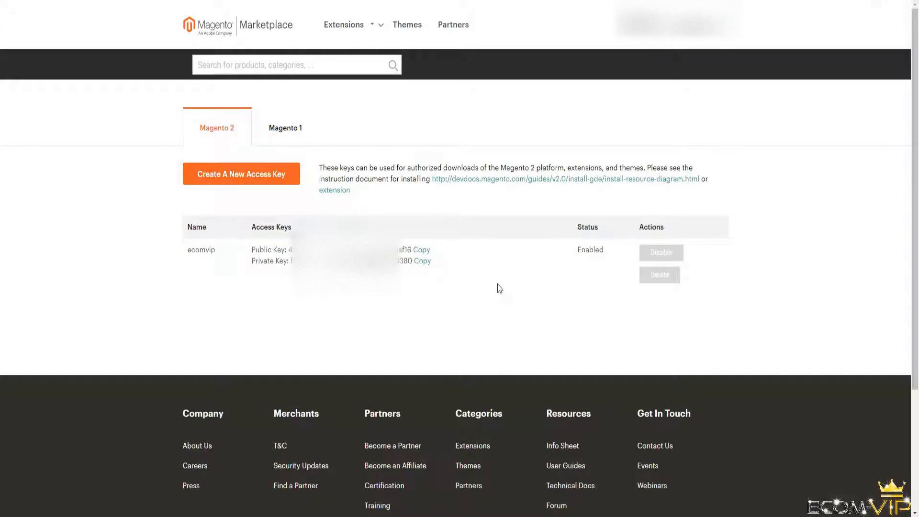
Create a new Magento 2 access key pair named "tuto".
click(263, 175)
click(425, 97)
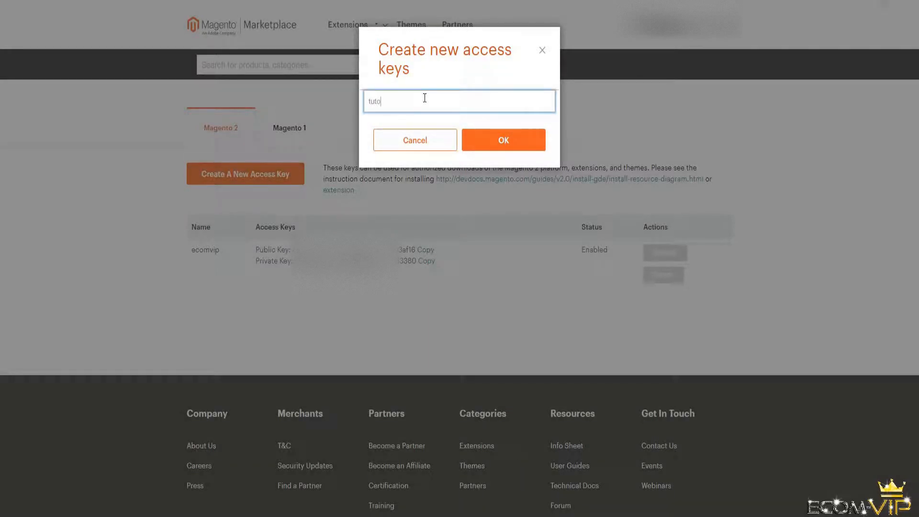
text(tuto)
click(498, 140)
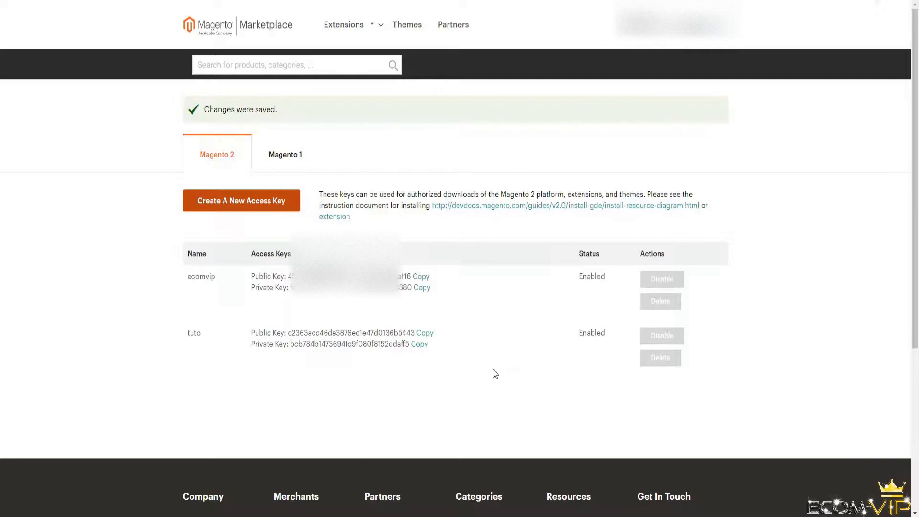
Delete the "tuto" access key pair and confirm the deletion.
click(673, 366)
click(505, 138)
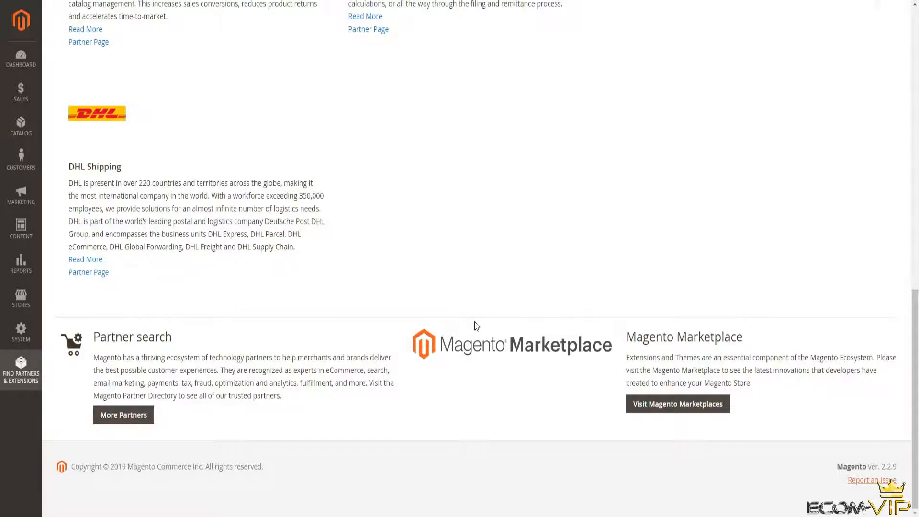
Open System Configuration in the store admin's Web Setup Wizard to reach the Marketplace access keys.
click(22, 335)
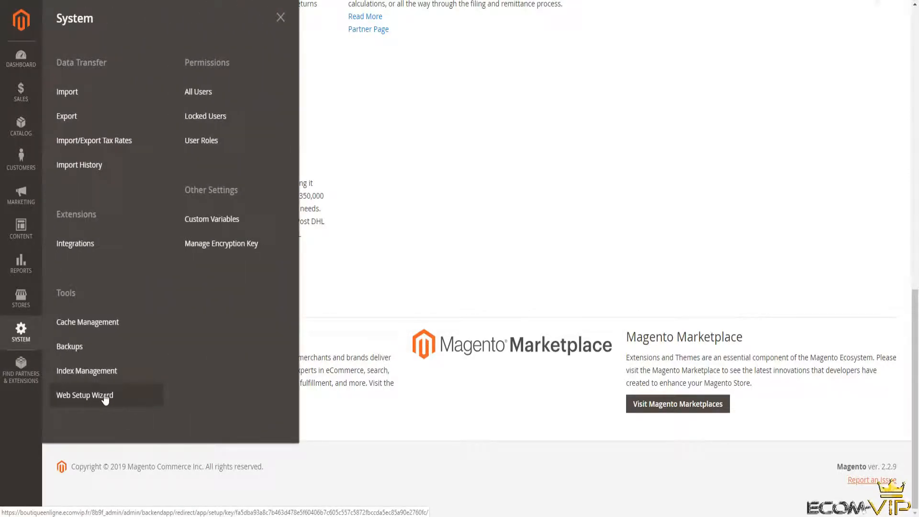
click(105, 399)
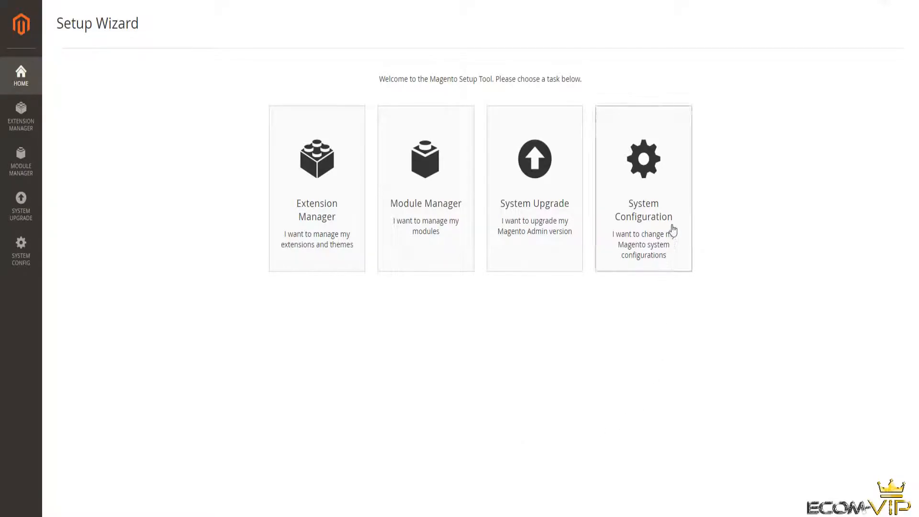
click(651, 176)
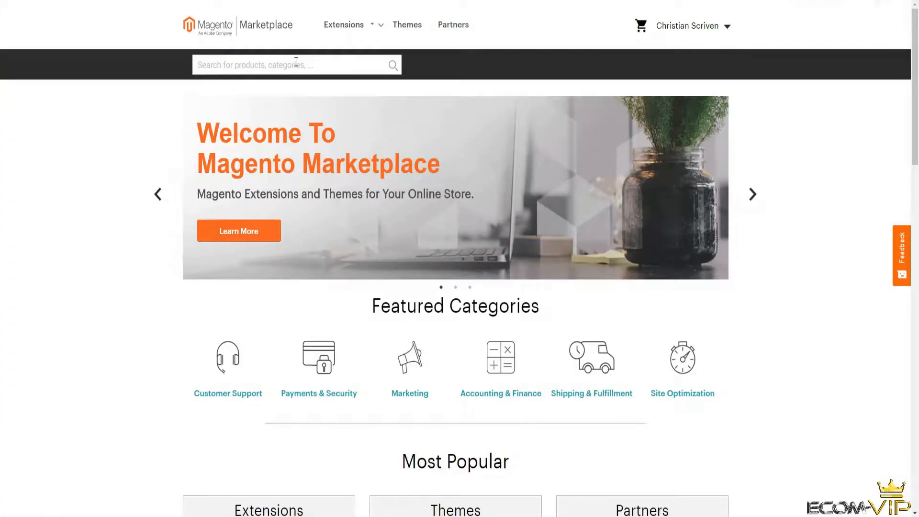
Search the Magento Marketplace for "stripe" and open the free Magento 2 Stripe Payments extension page.
click(291, 65)
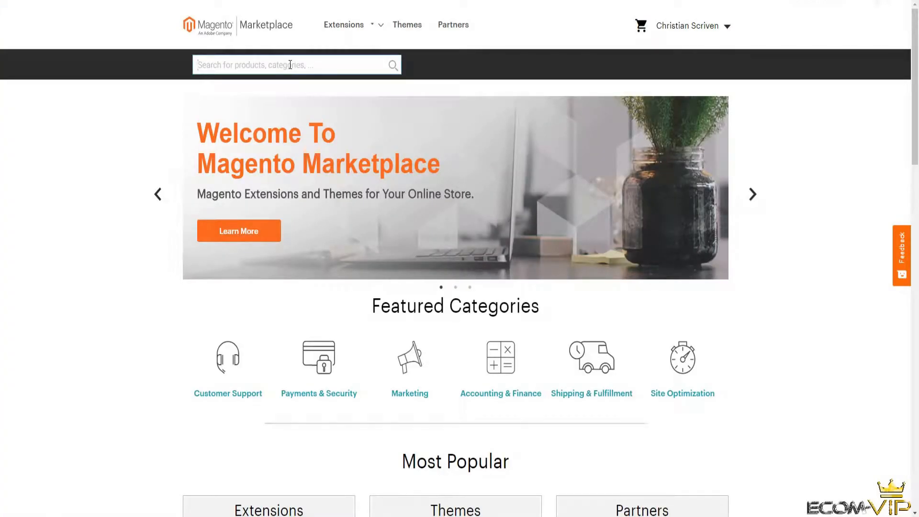
text(stripe)
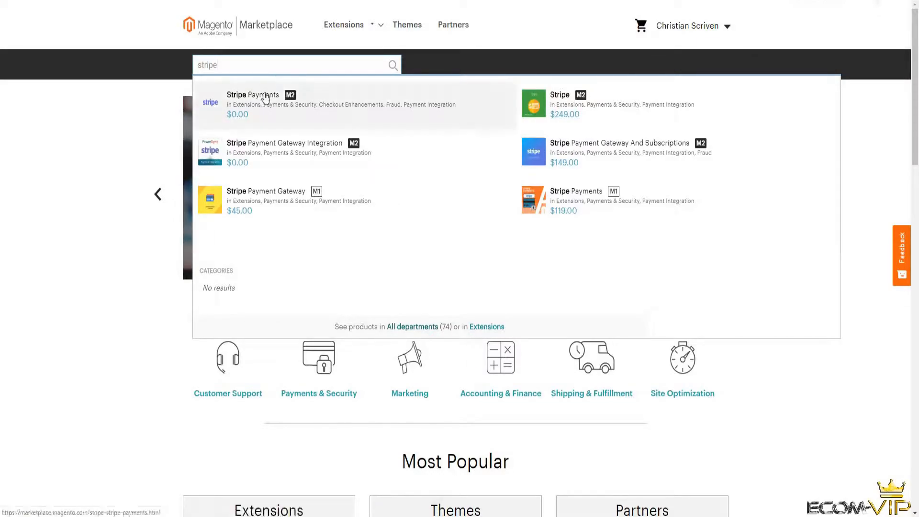
click(260, 111)
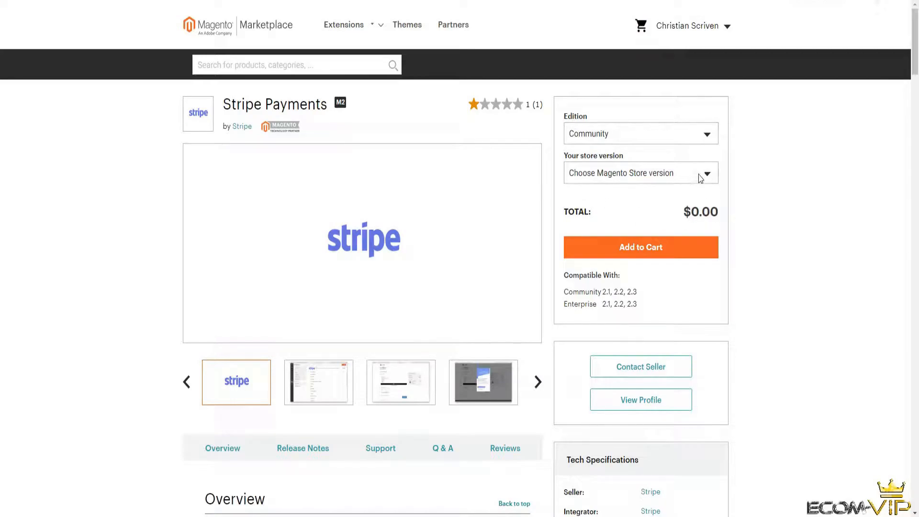
Choose store version 2.2 (Community Edition) for Stripe Payments and add the extension to the cart.
scroll(297, 307, down, 1)
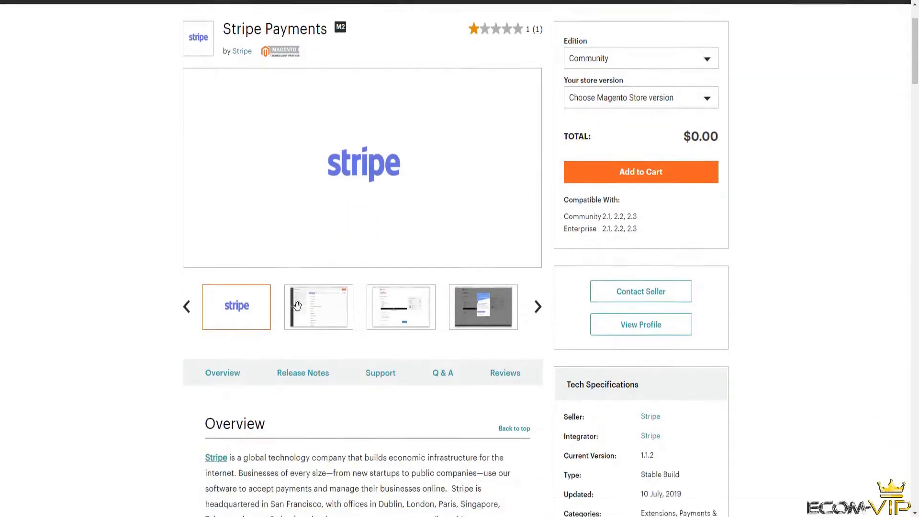
scroll(297, 307, down, 3)
scroll(297, 307, up, 4)
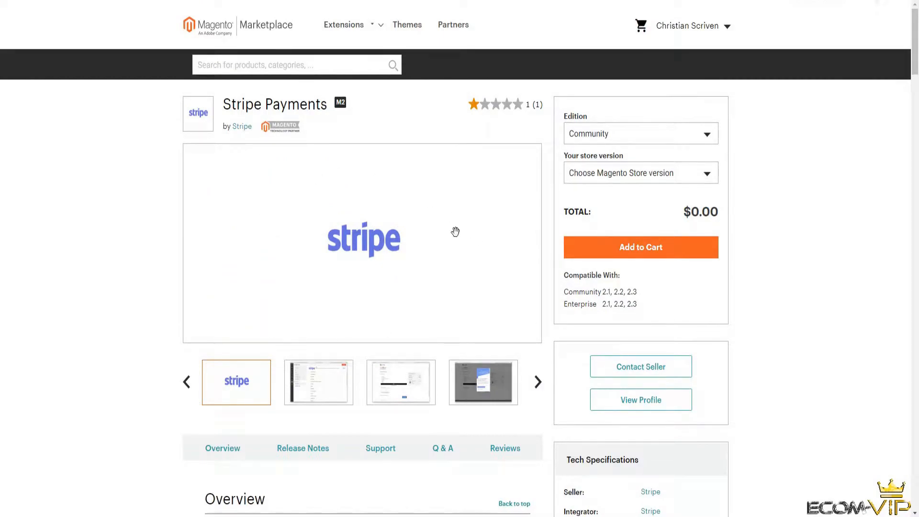
click(697, 174)
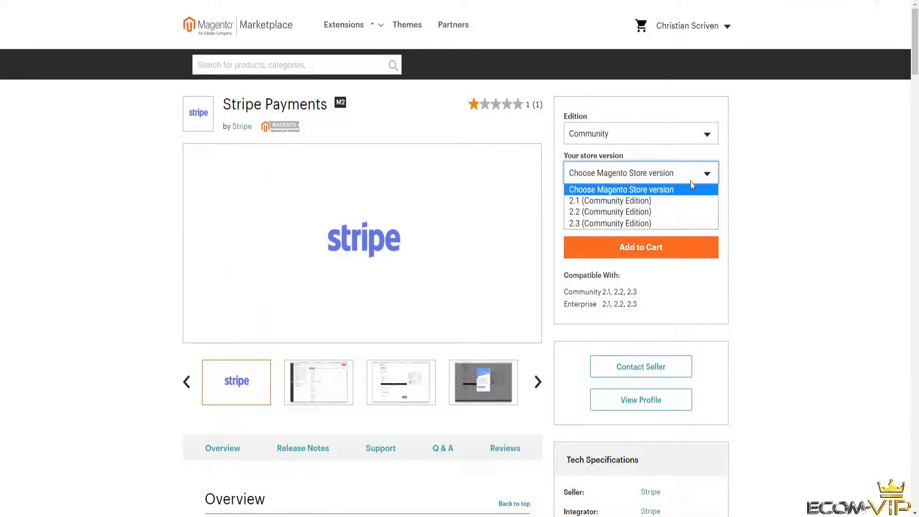
click(678, 213)
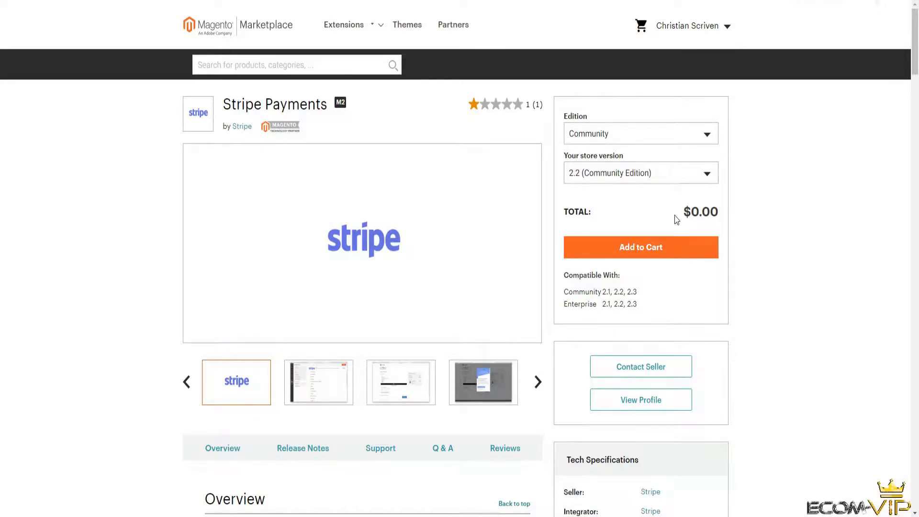
click(644, 252)
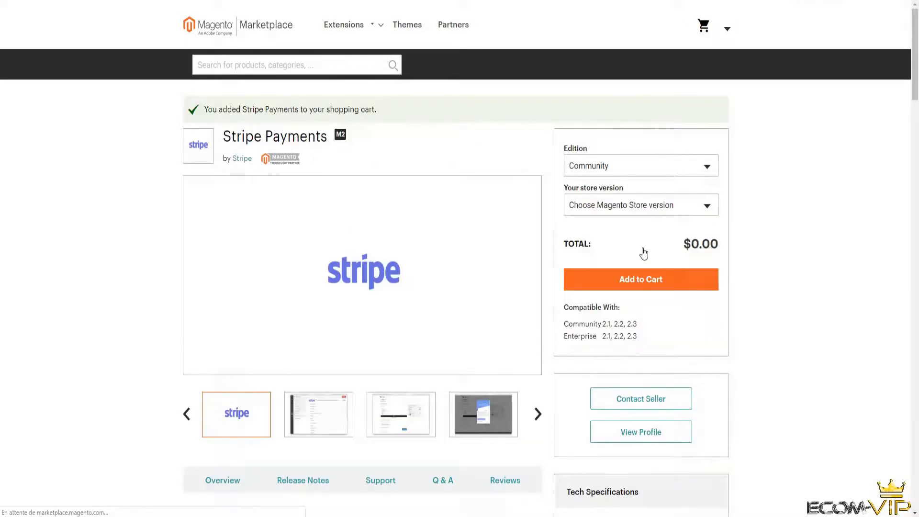
Check out the cart containing Stripe Payments and place the order.
click(642, 27)
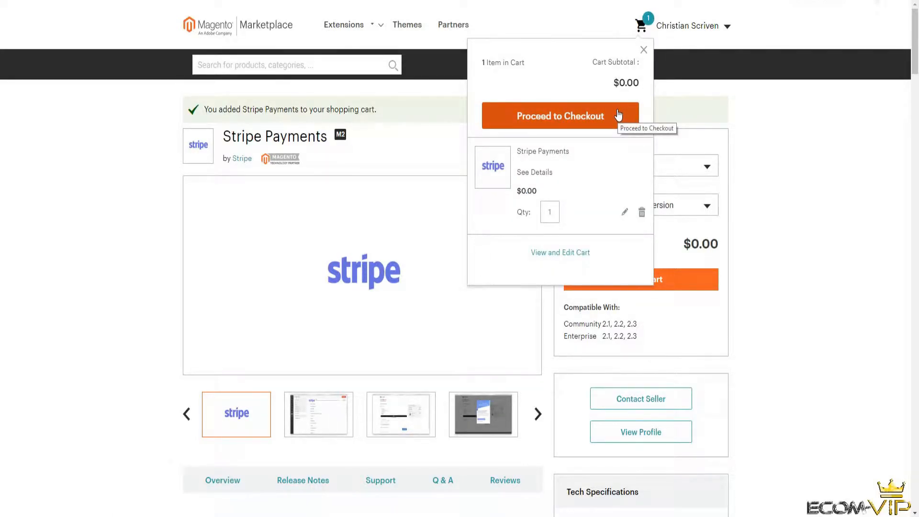
click(619, 115)
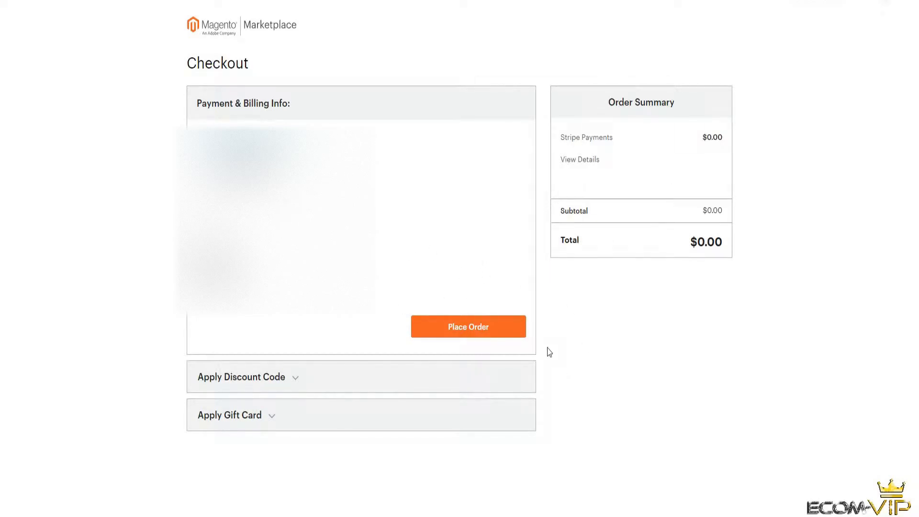
click(511, 338)
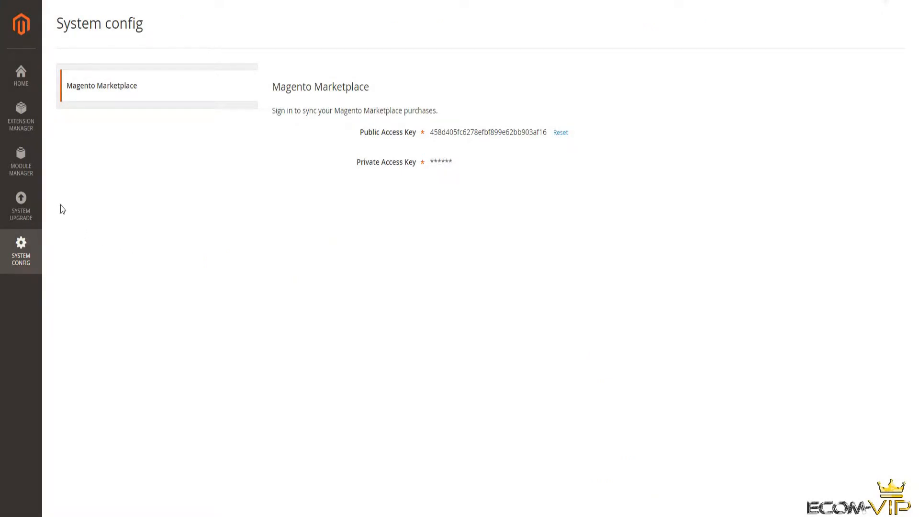
Review the installed extensions in the Setup Wizard's Extension Manager and open the list of extensions ready to install.
click(30, 118)
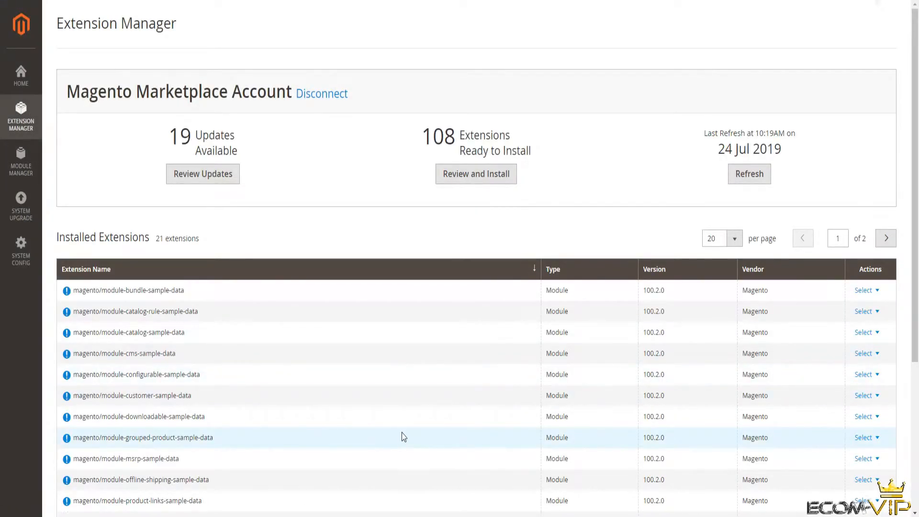
scroll(408, 433, down, 2)
scroll(408, 432, down, 2)
scroll(408, 432, up, 5)
scroll(597, 403, down, 3)
scroll(597, 403, up, 3)
click(501, 175)
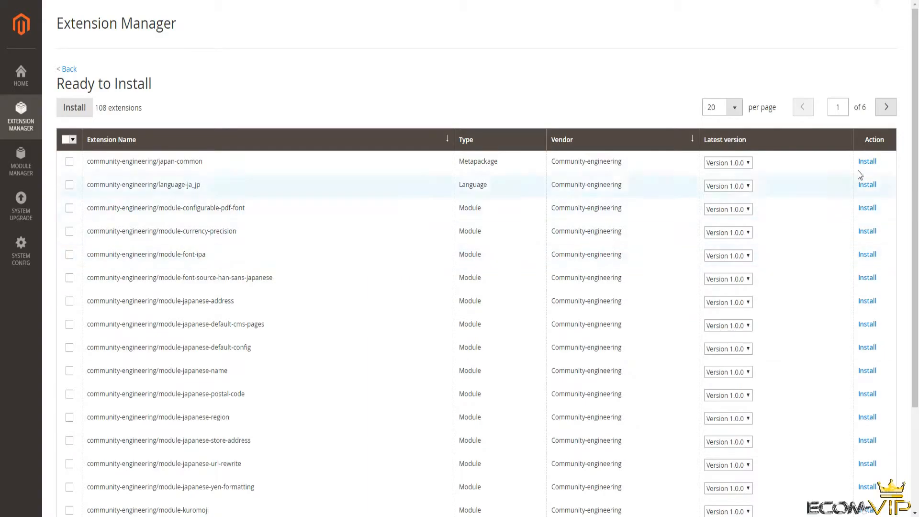
Page through the list of extensions ready to install, looking for the Stripe module.
click(892, 110)
click(891, 109)
click(891, 109)
click(892, 109)
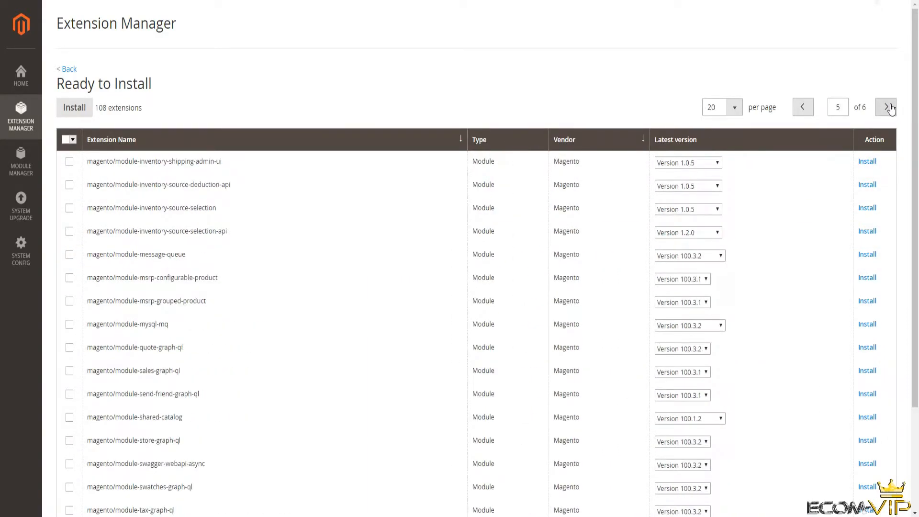
click(891, 109)
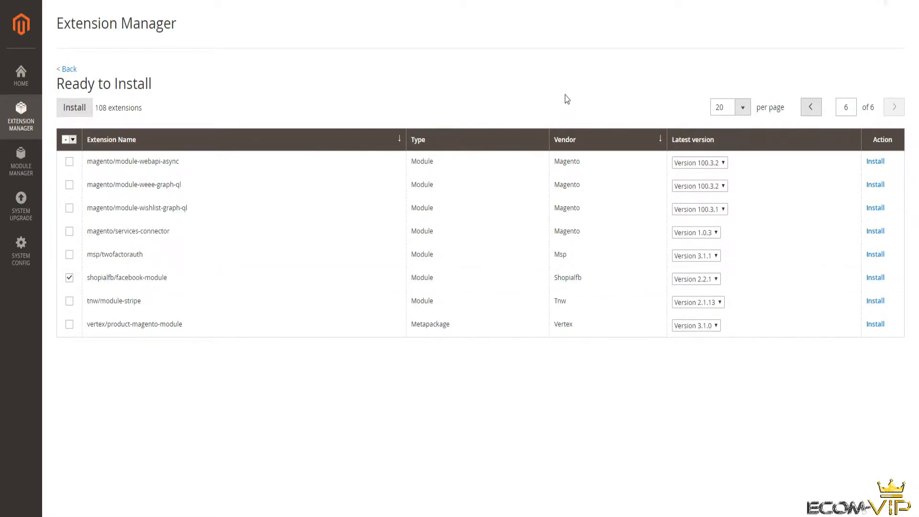
click(813, 111)
double_click(814, 112)
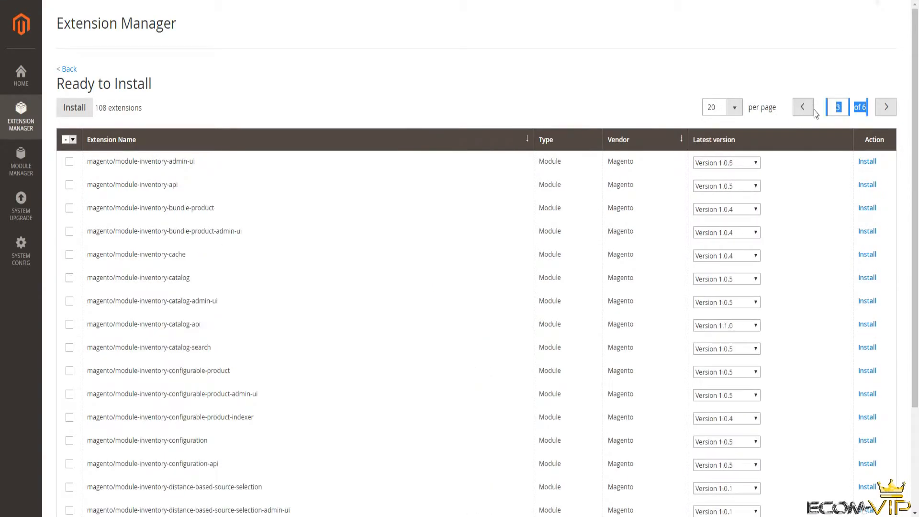
double_click(814, 111)
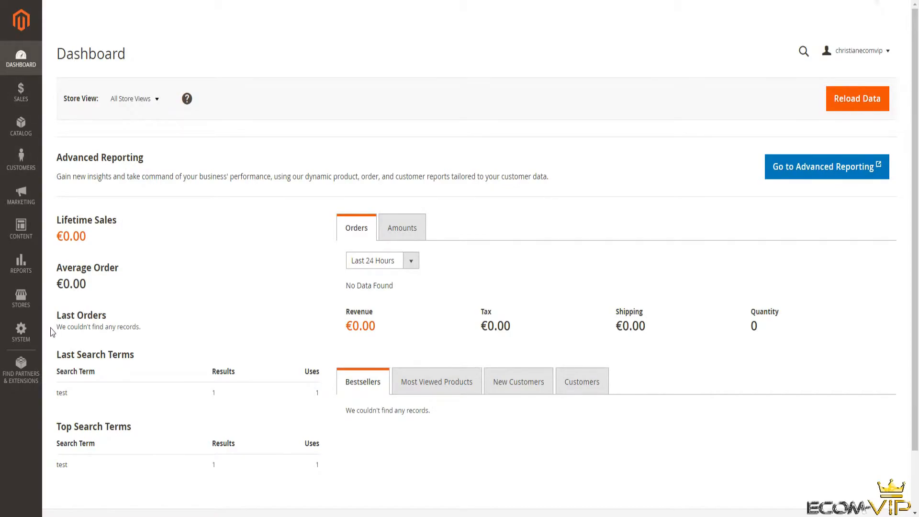
Open Cache Management from the store admin and refresh all cache types.
click(20, 331)
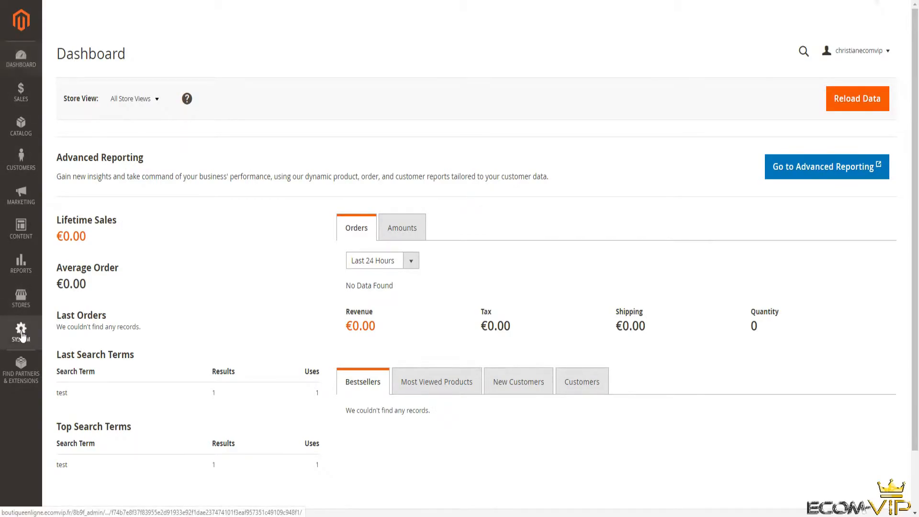
click(98, 322)
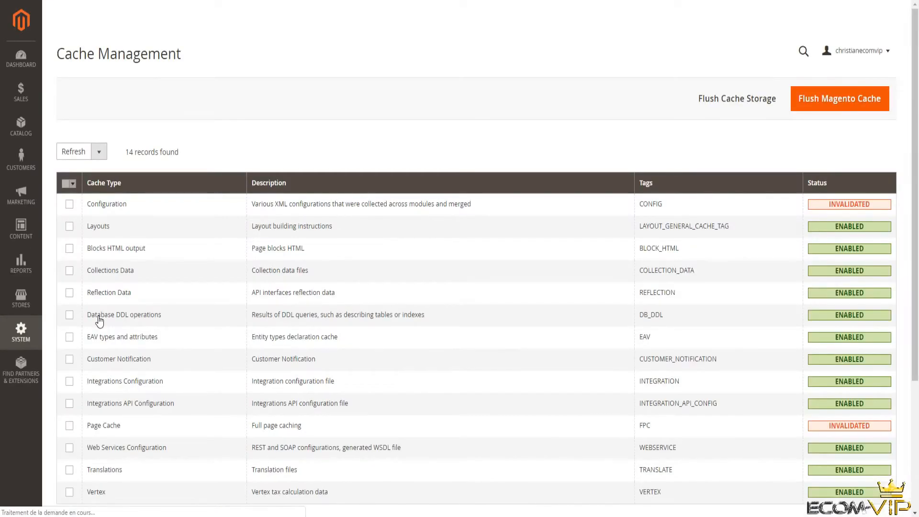
click(70, 186)
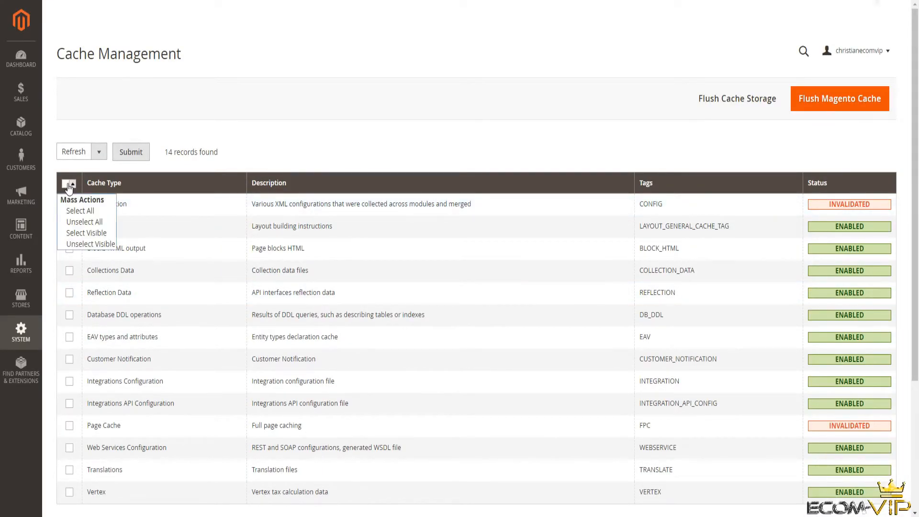
click(67, 189)
click(68, 188)
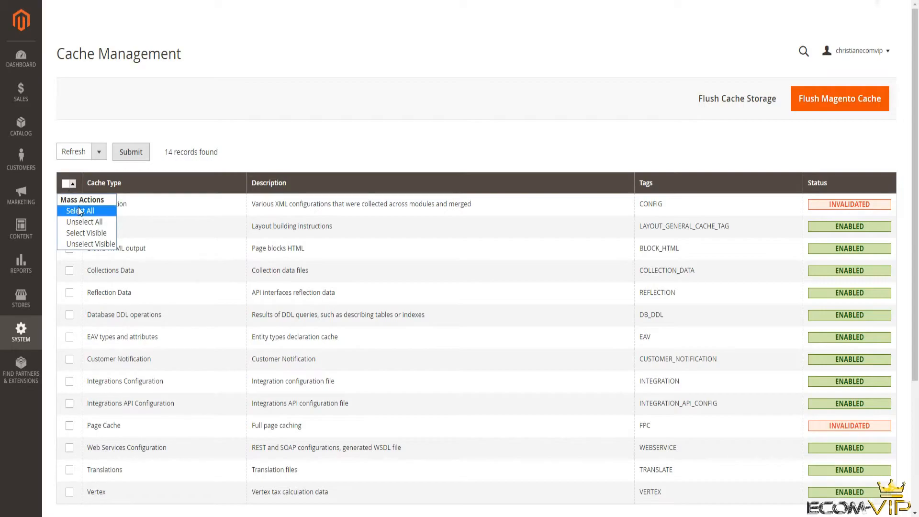
click(74, 208)
click(126, 153)
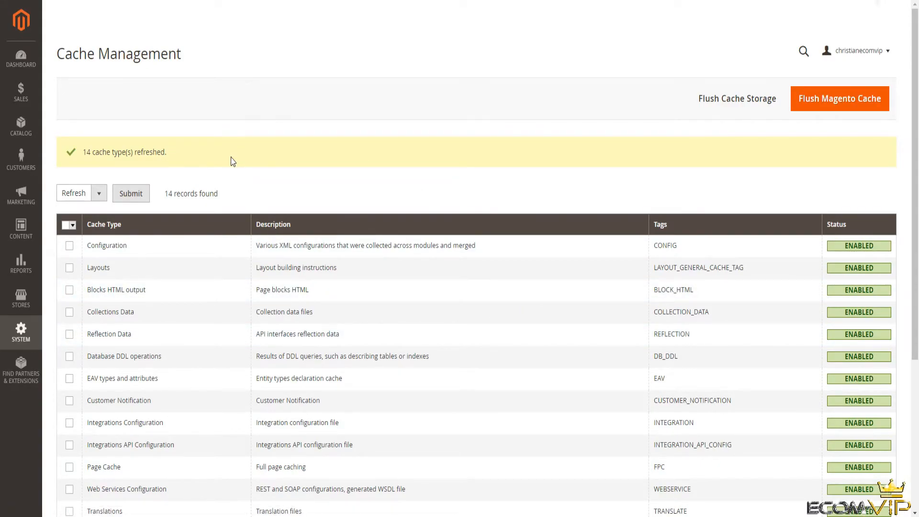
Open the Payment Methods settings under Sales in the store configuration and bring the Stripe solution into view.
click(21, 299)
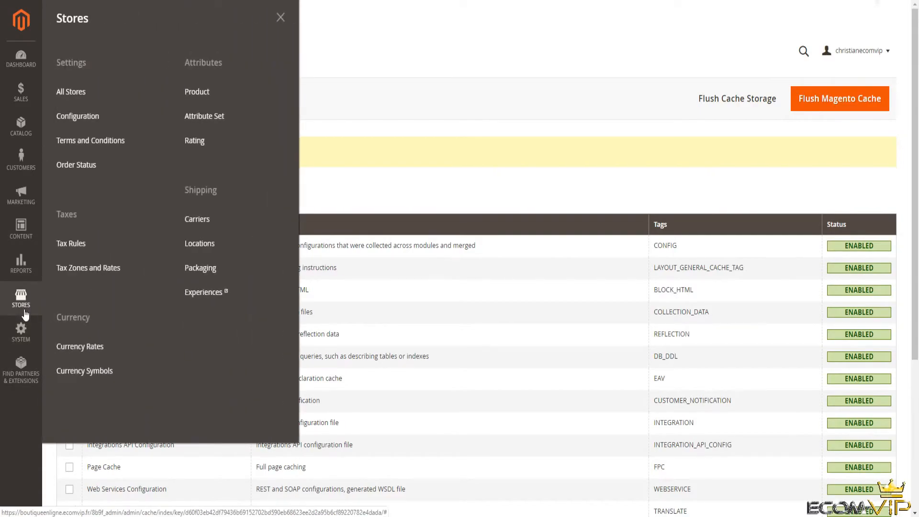
click(98, 122)
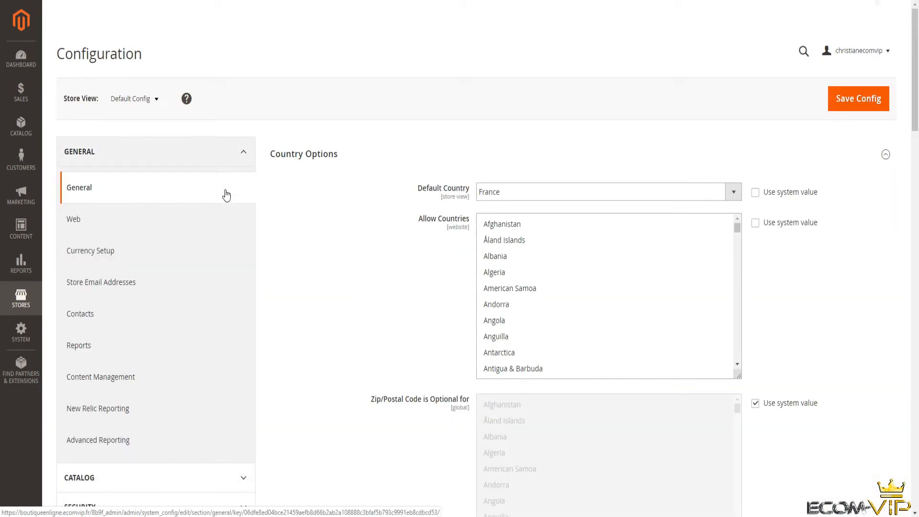
scroll(221, 383, down, 5)
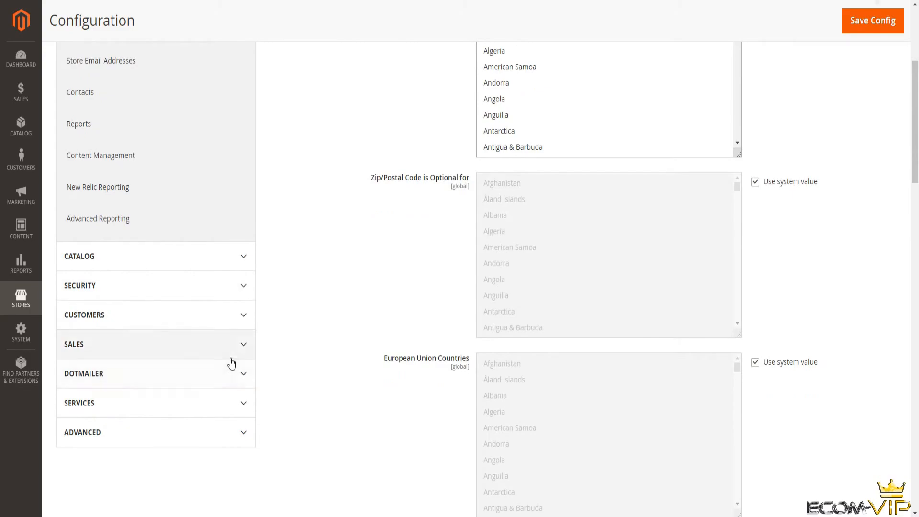
click(242, 347)
scroll(220, 388, down, 4)
scroll(221, 391, down, 2)
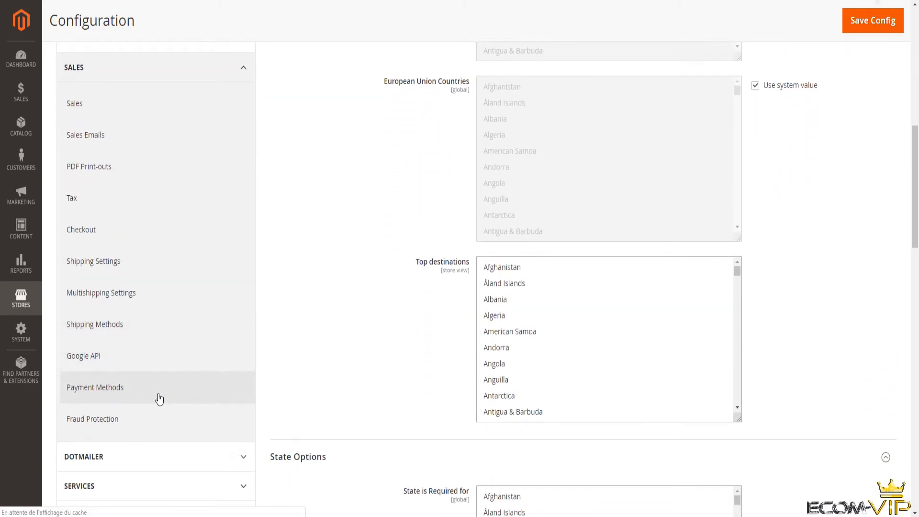
click(195, 397)
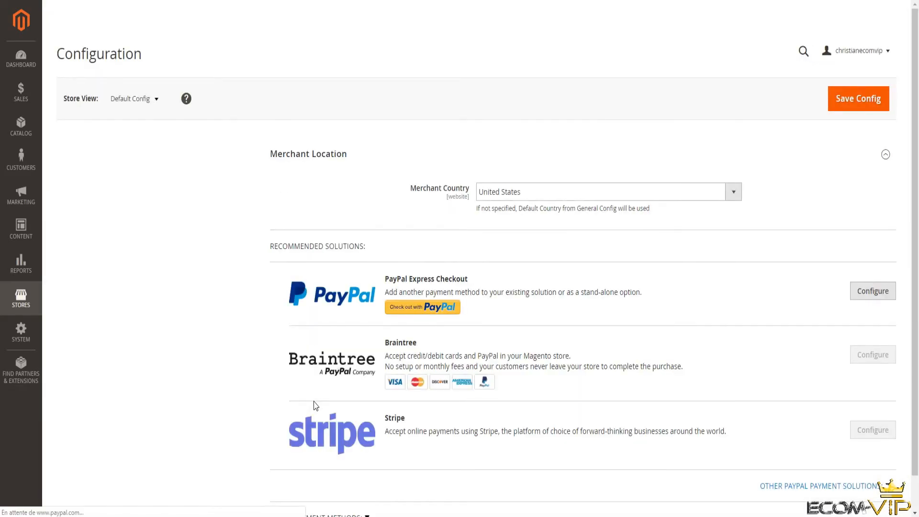
scroll(335, 383, down, 2)
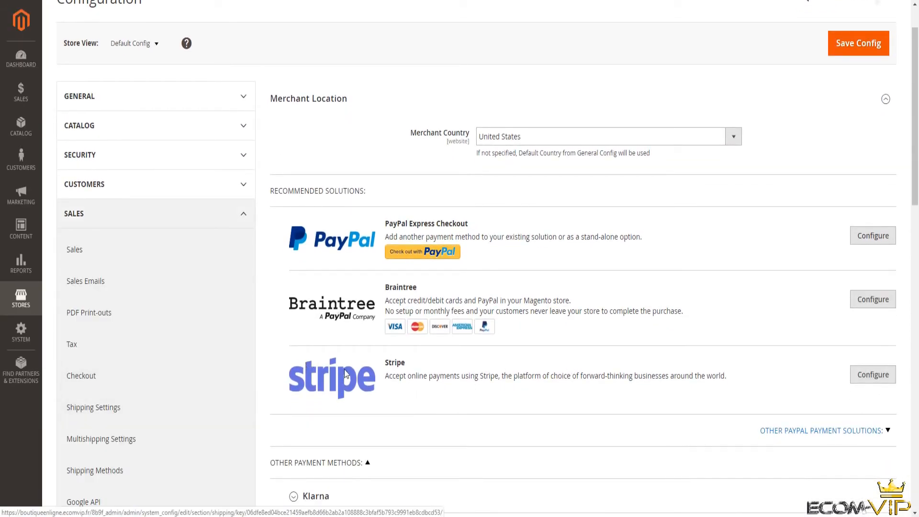